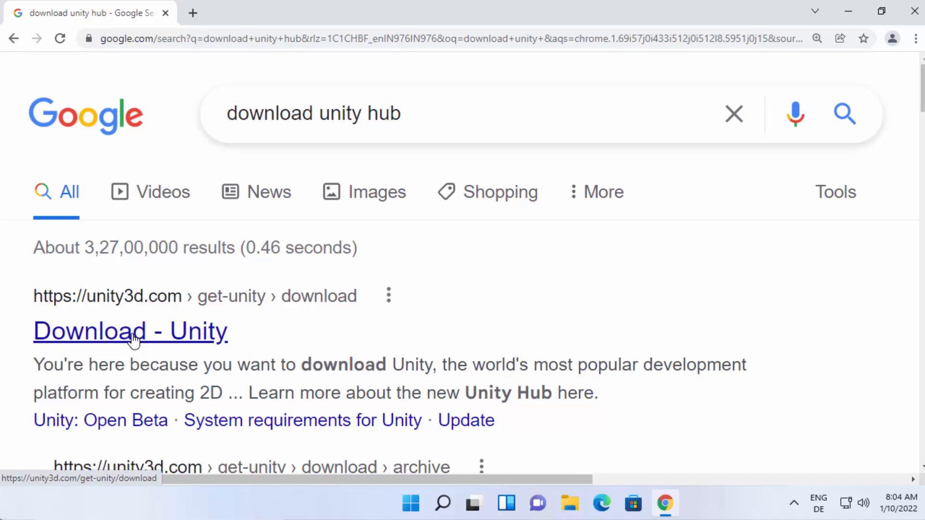
Step: Download the Unity Hub installer from Unity's official download page, accepting all cookies there
click(134, 340)
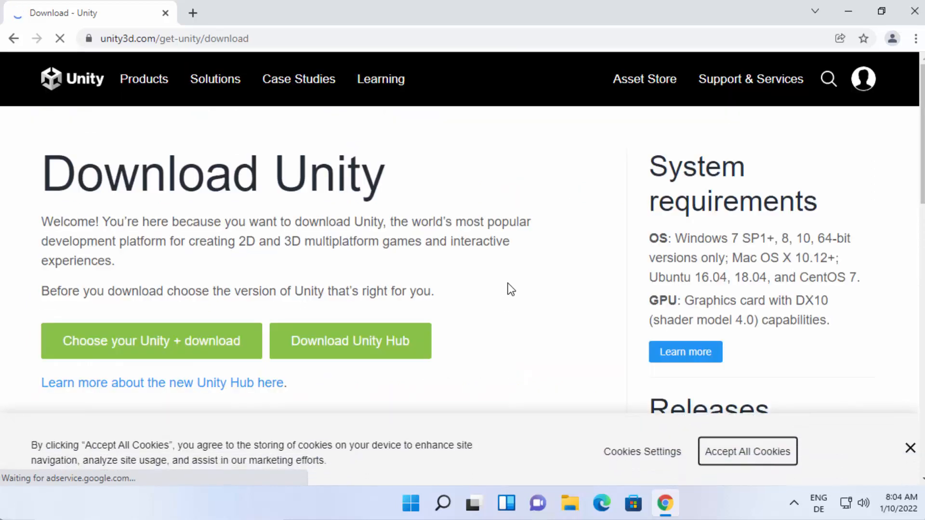
click(778, 451)
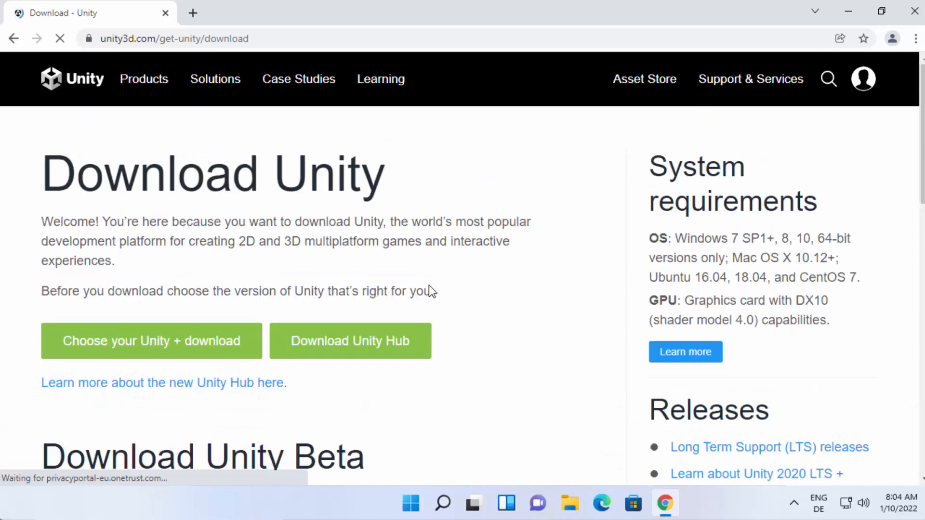
click(378, 355)
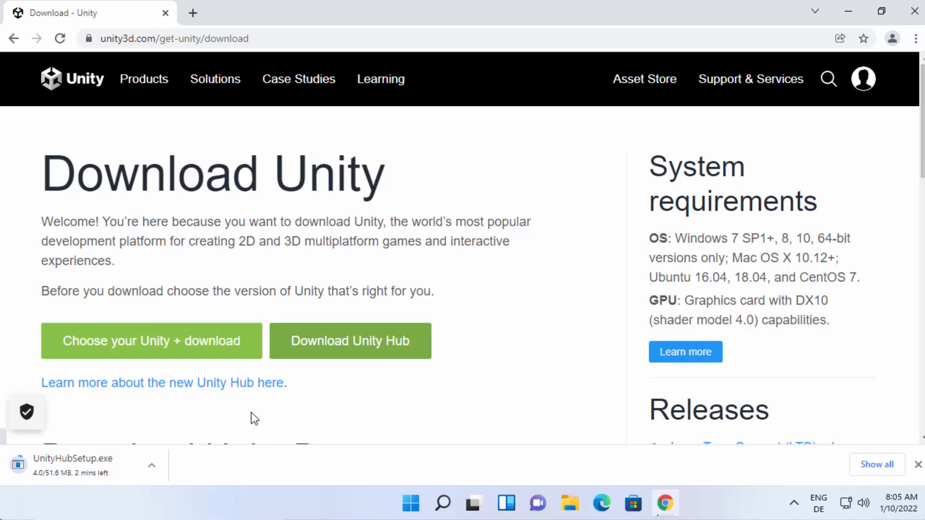
Step: Run UnityHubSetup.exe with administrator permission and install Unity Hub in C:\Program Files\Unity Hub, launching it on completion
click(100, 467)
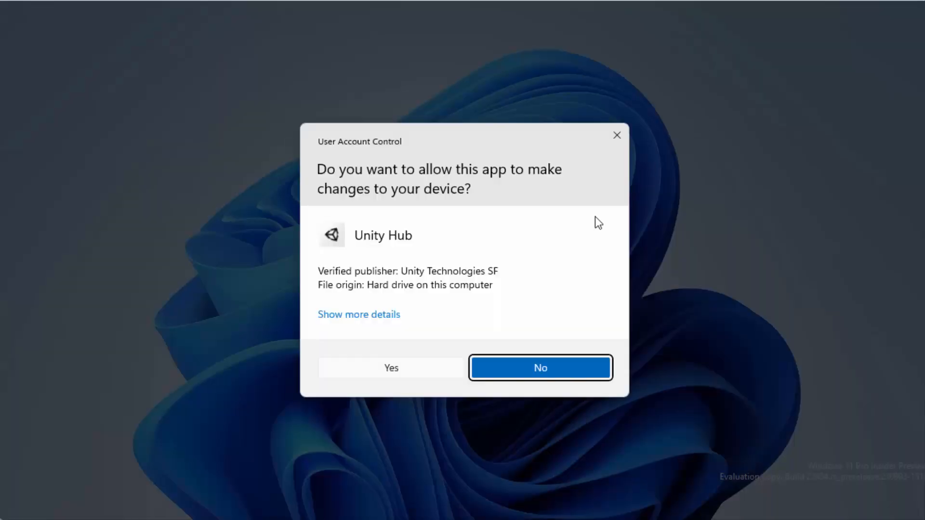
click(423, 370)
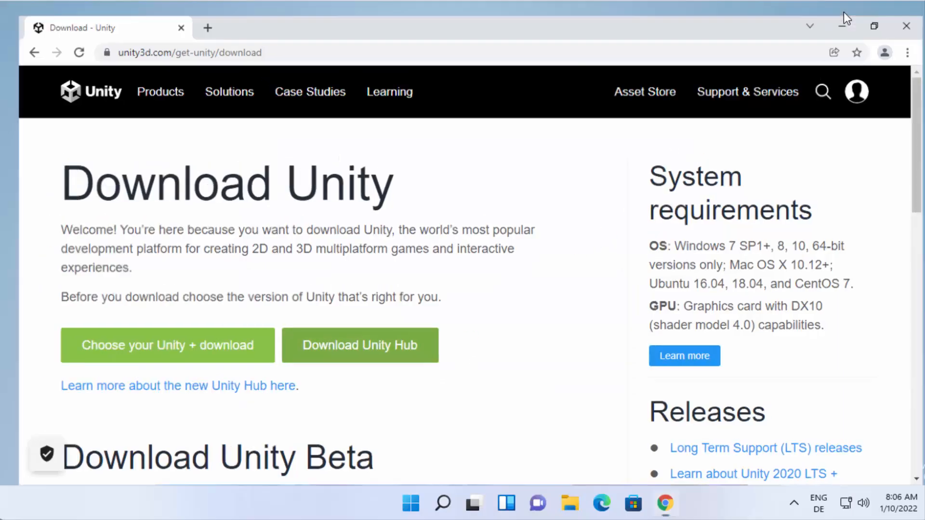
click(843, 23)
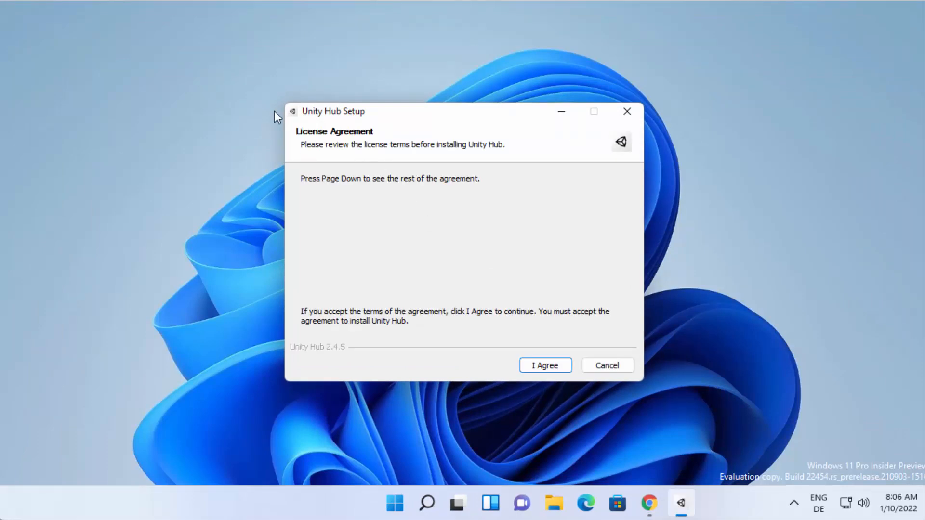
click(526, 366)
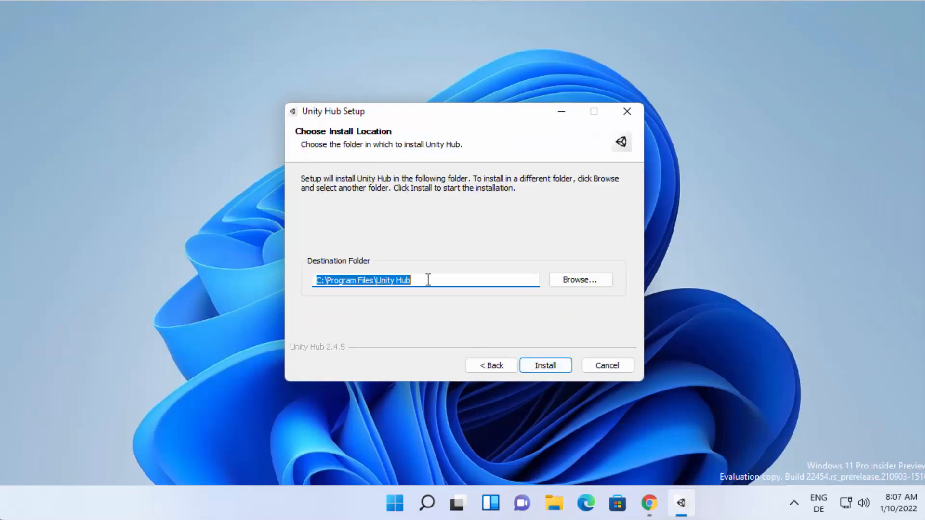
click(533, 366)
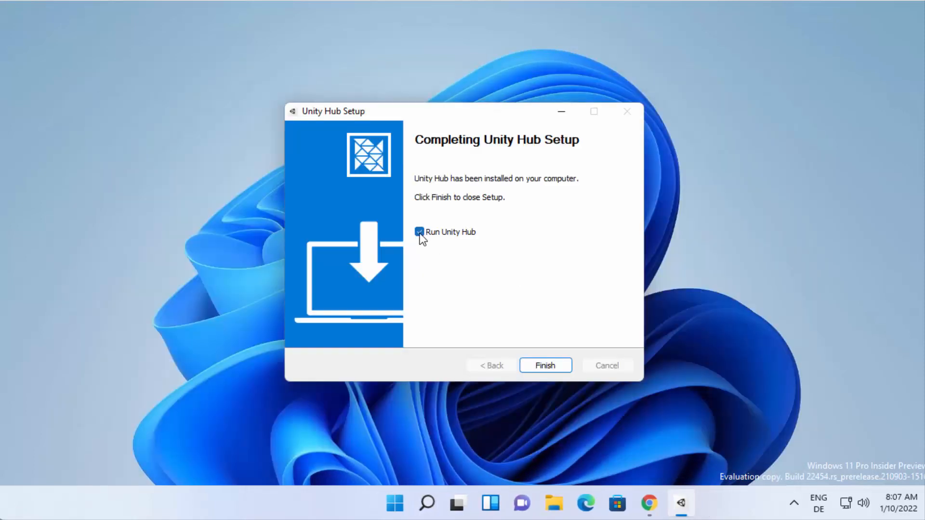
click(541, 368)
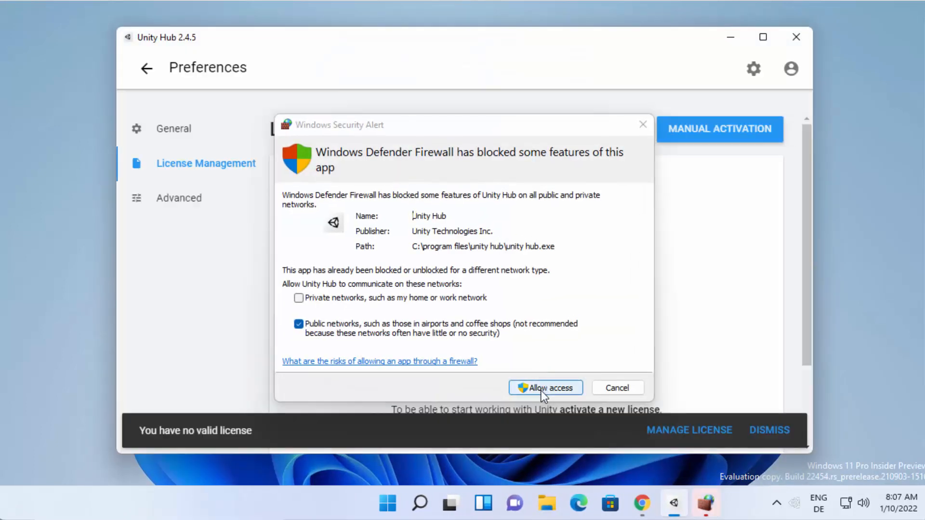
Step: Allow Unity Hub through the Windows firewall on public networks and postpone the Hub v3.0 Beta offer
click(541, 390)
click(429, 375)
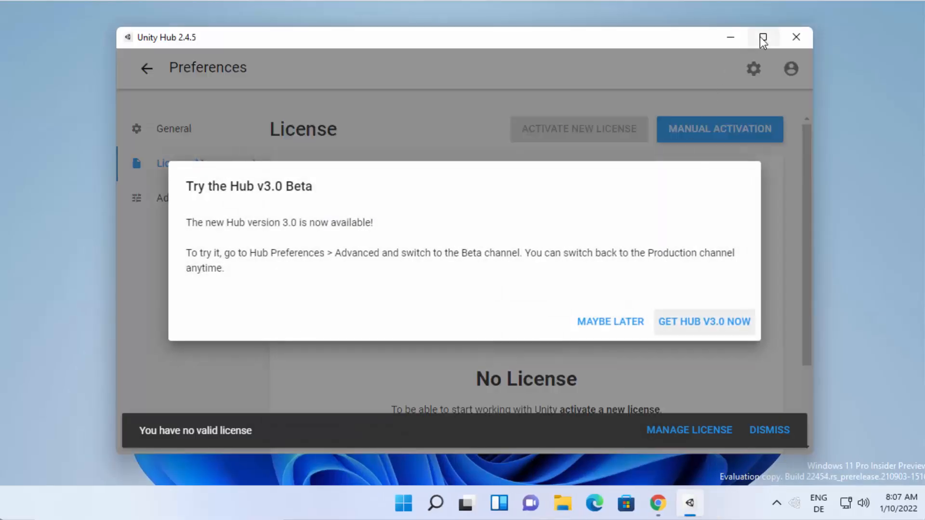
click(760, 38)
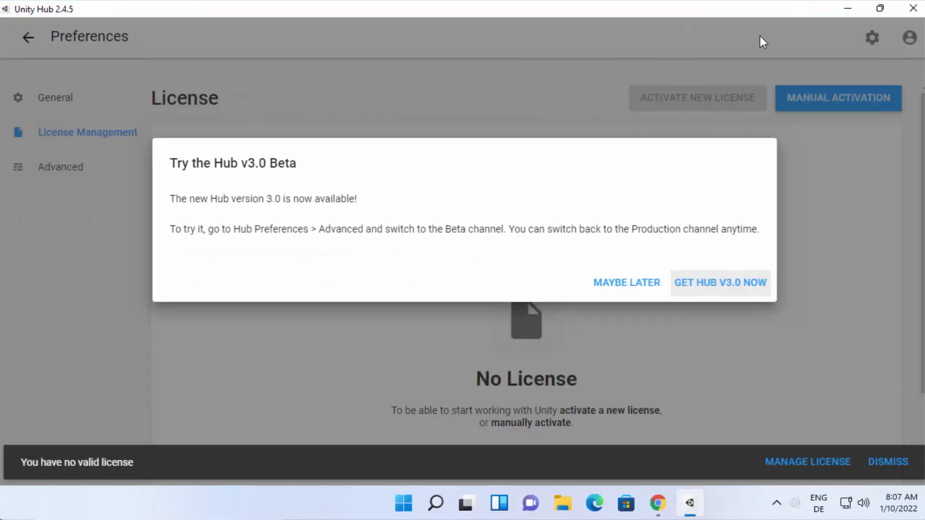
click(595, 282)
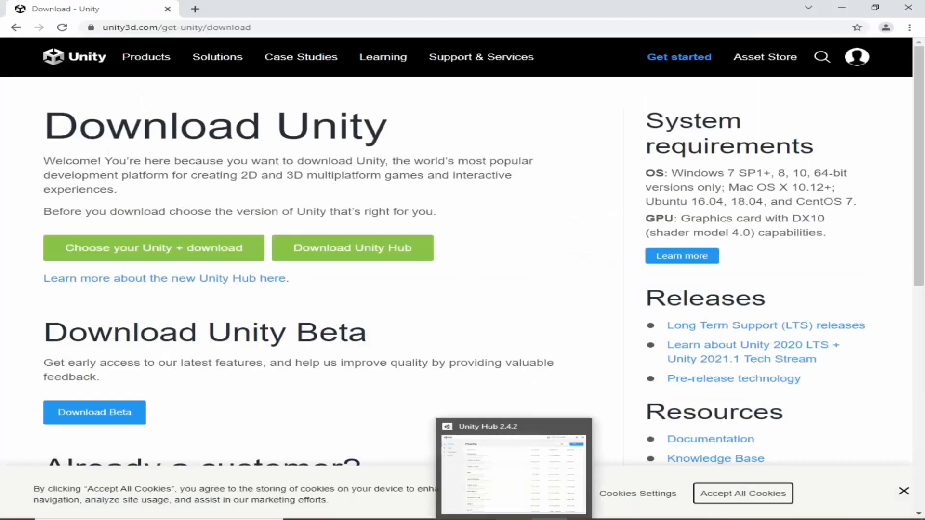
Step: Switch to the Unity Hub window and examine its Projects, Learn, Community and Installs pages
click(515, 519)
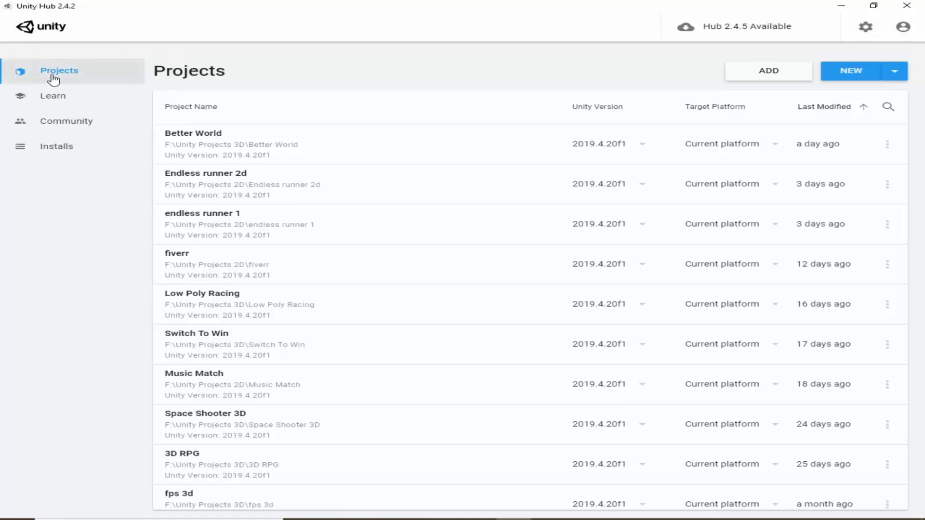
click(60, 99)
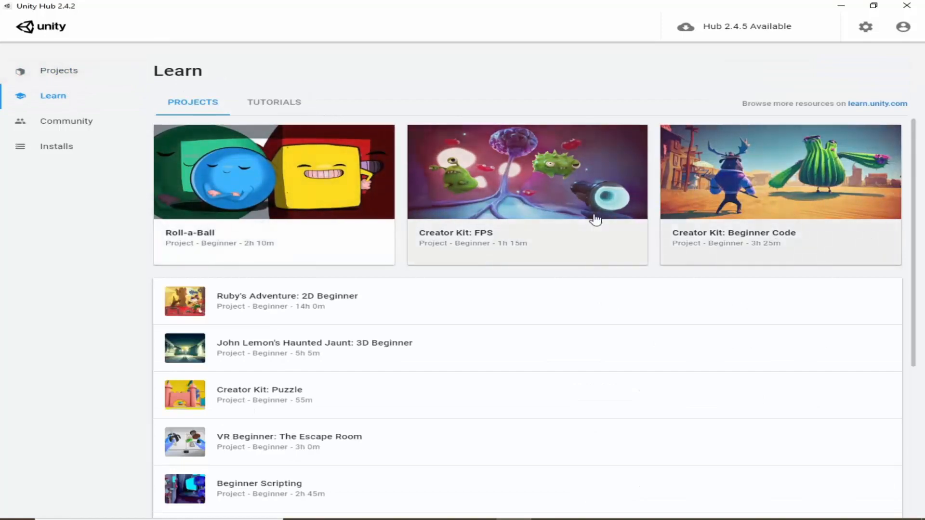
scroll(578, 227, down, 3)
scroll(554, 237, up, 3)
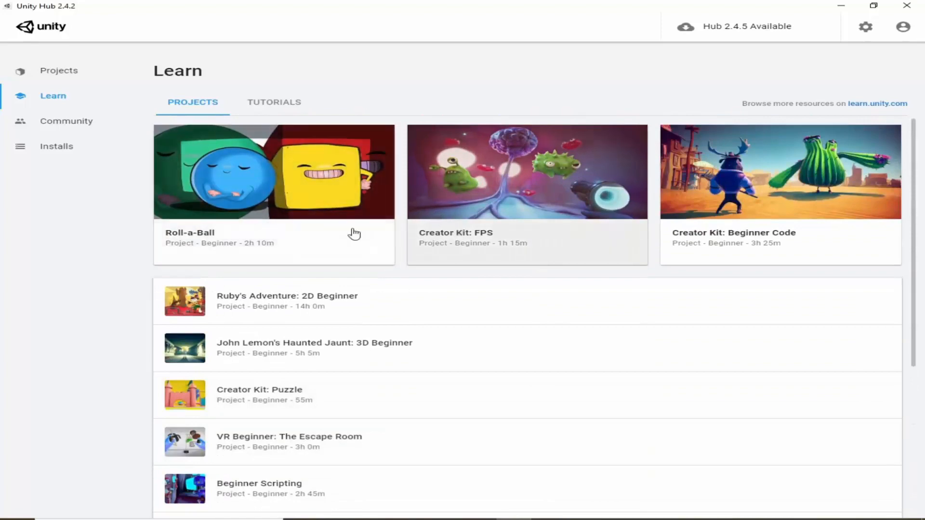
scroll(347, 260, down, 1)
scroll(154, 275, up, 1)
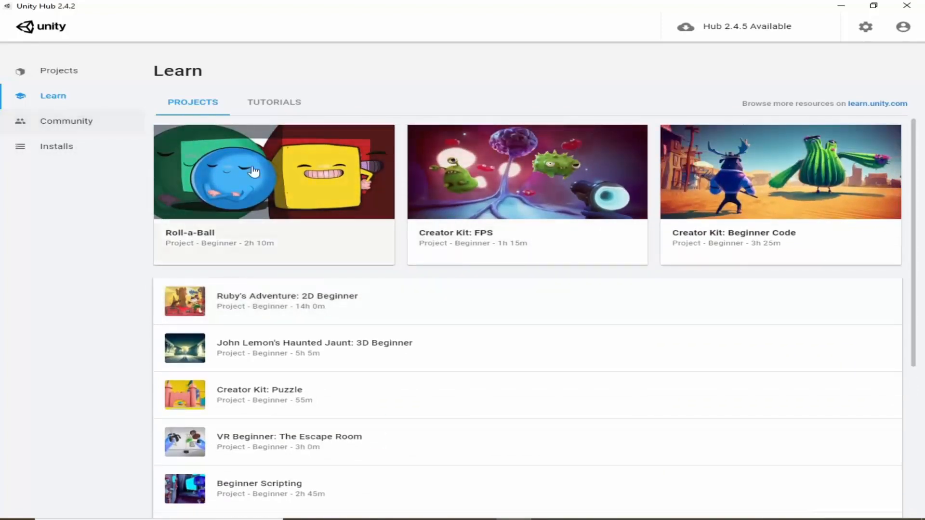
click(35, 120)
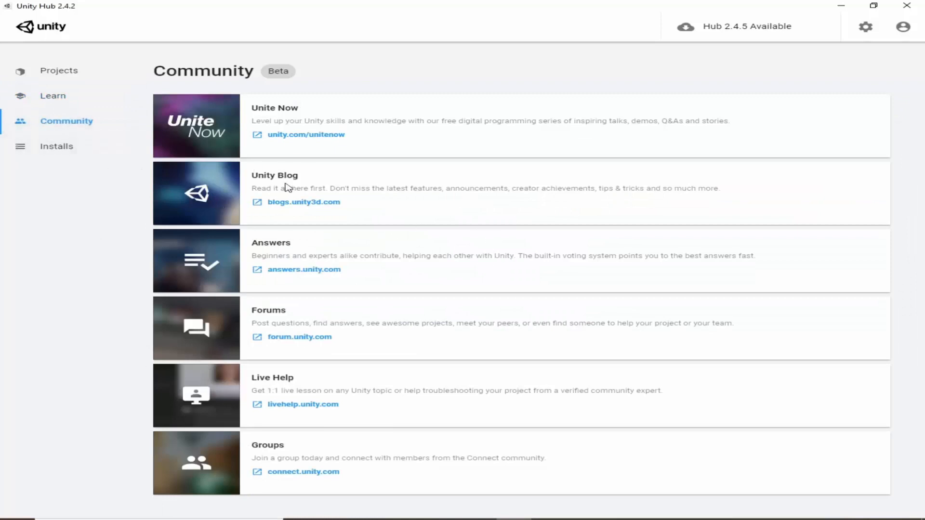
click(85, 157)
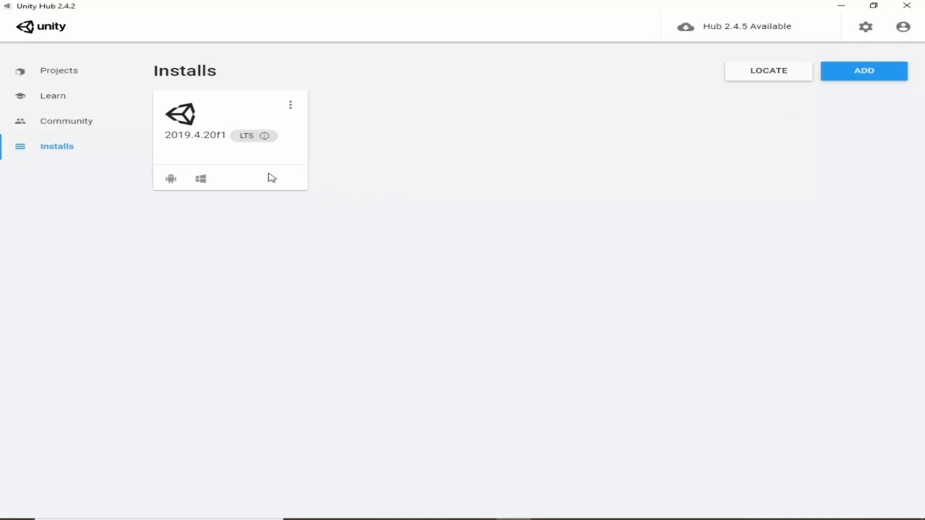
click(53, 75)
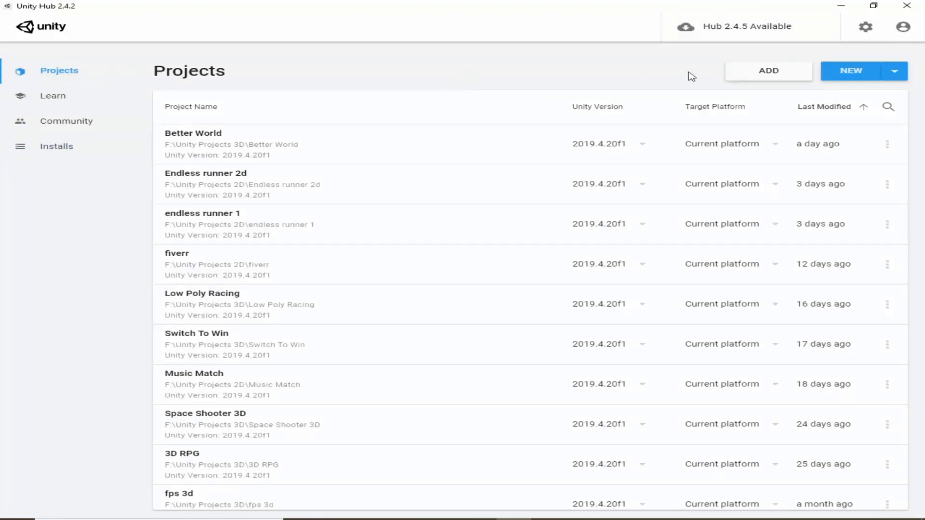
Step: Sign in with the Unity ID account email and password from the license management preferences
click(866, 27)
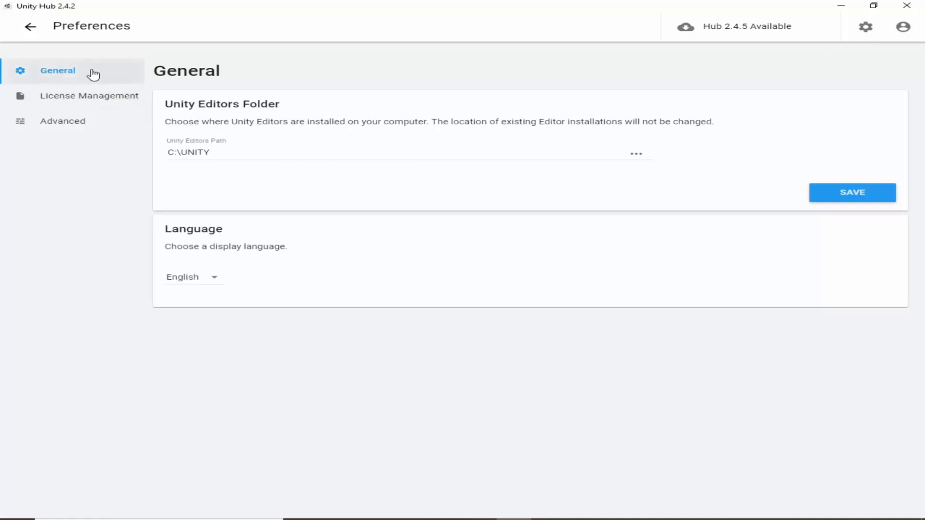
click(75, 106)
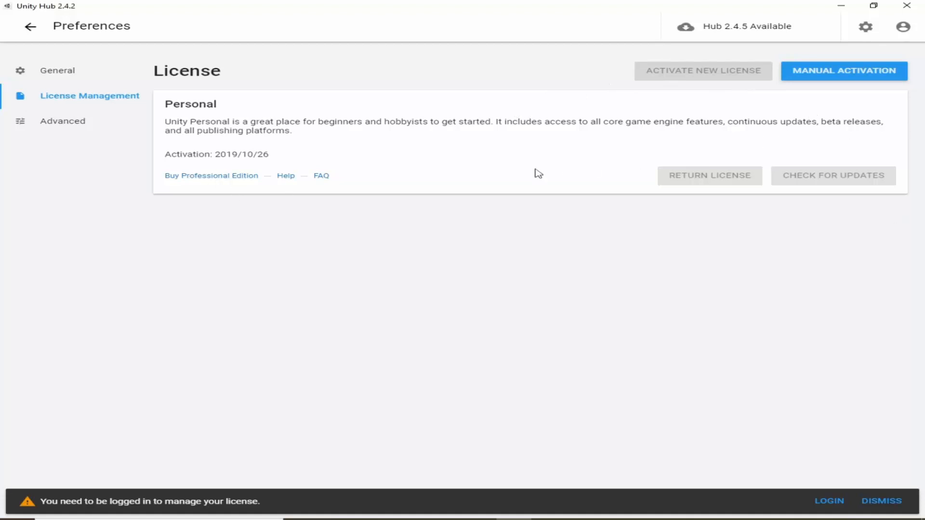
click(829, 501)
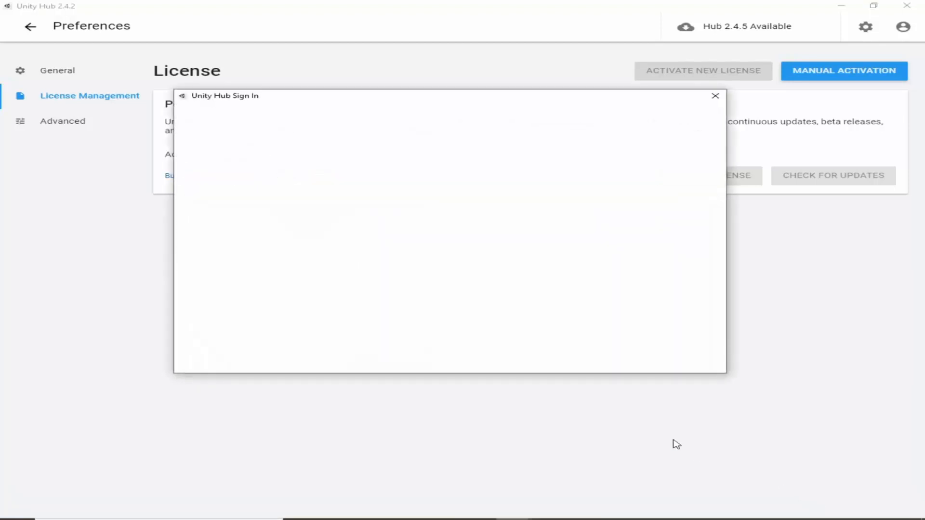
drag(250, 103, 225, 109)
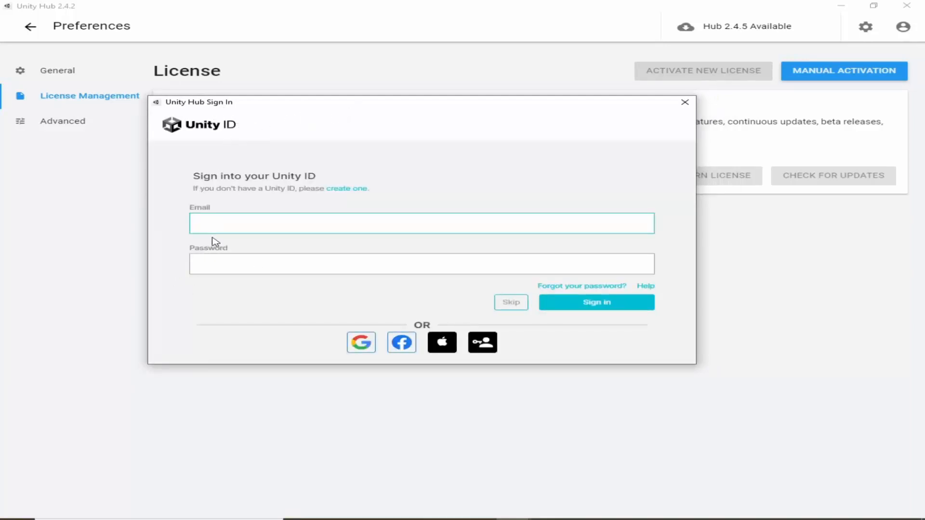
click(223, 270)
click(233, 220)
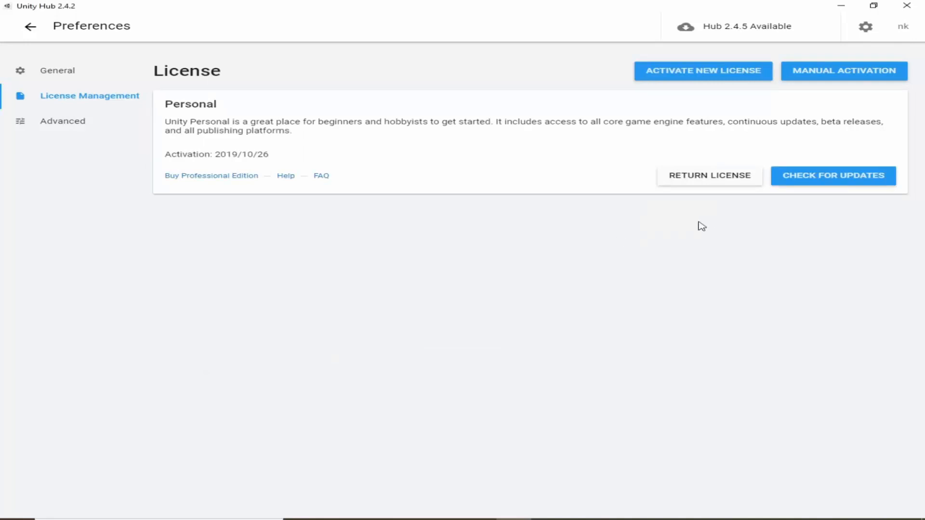
click(672, 72)
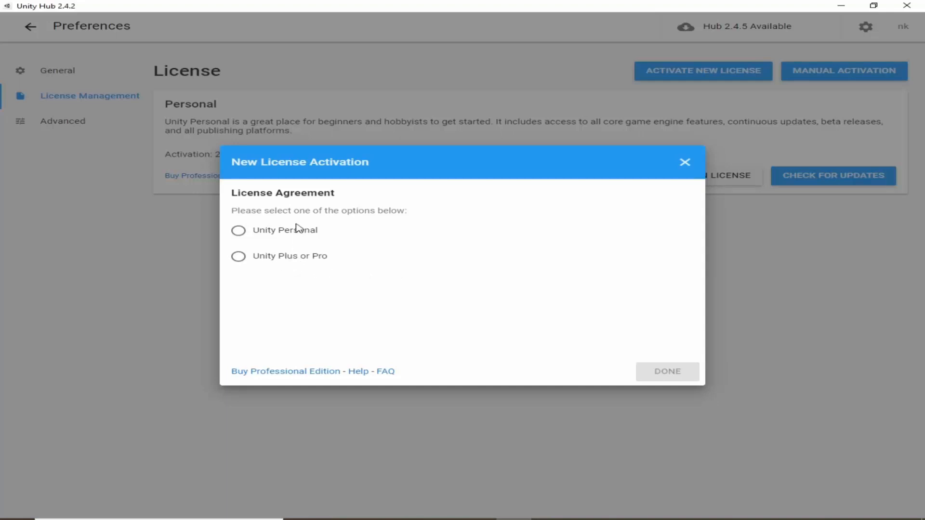
click(268, 233)
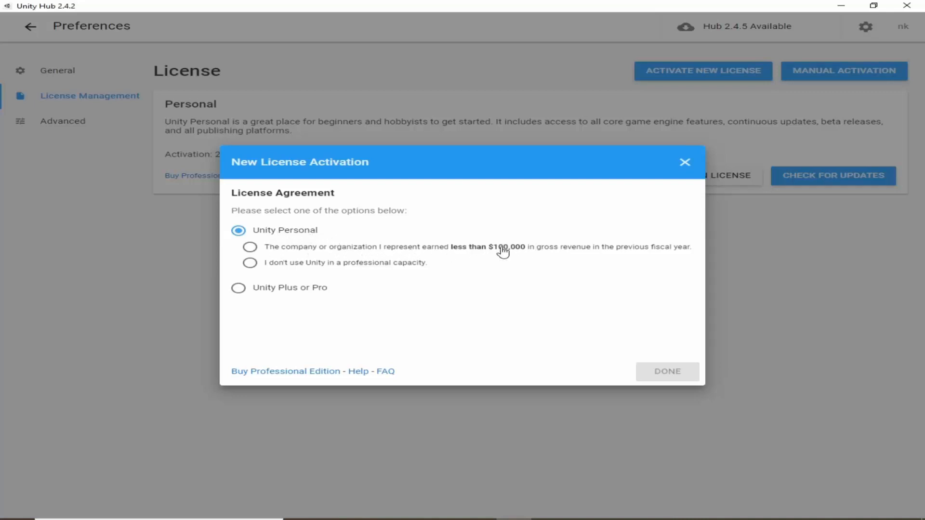
click(270, 266)
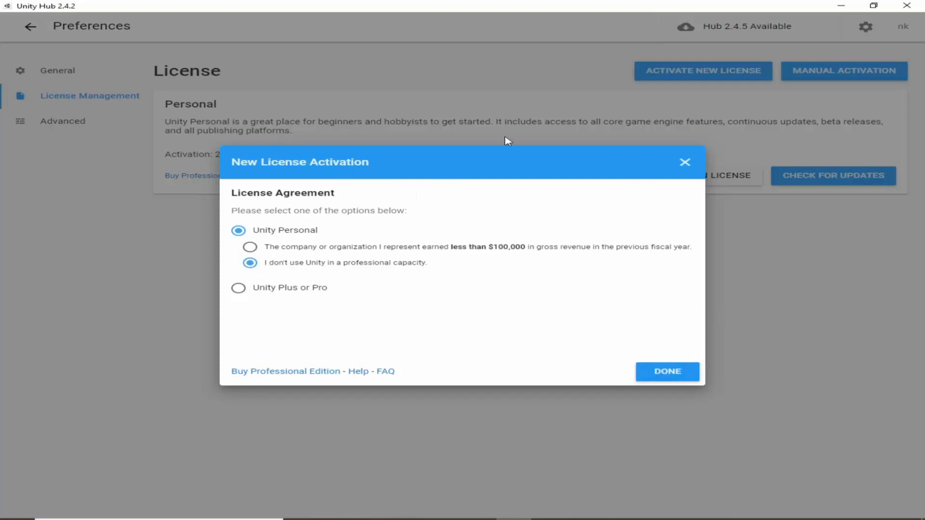
click(685, 162)
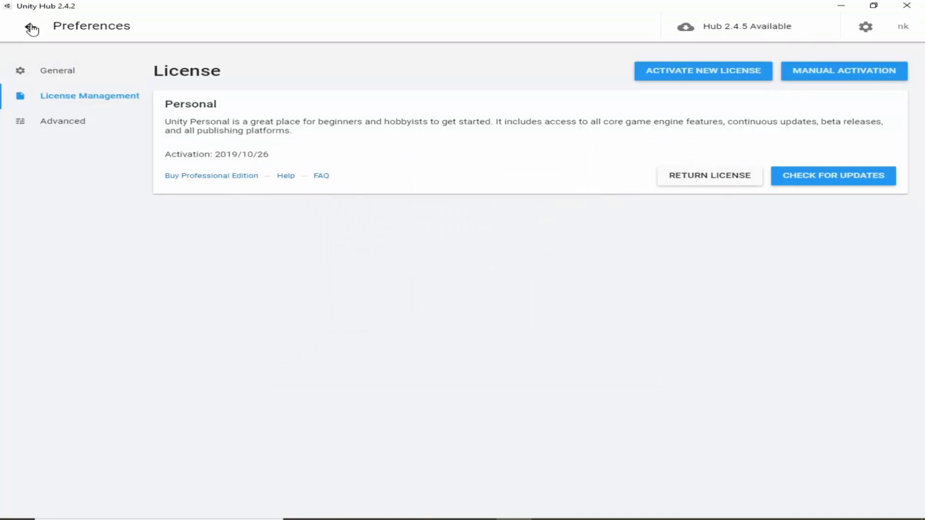
Step: Leave the preferences and start adding the recommended release Unity 2020.3.22f1 (LTS) to the installs
click(31, 27)
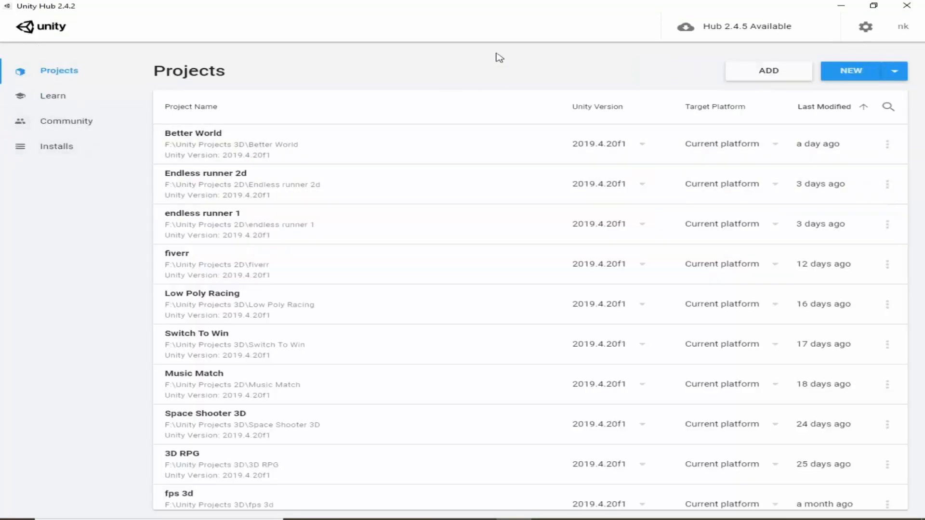
click(25, 150)
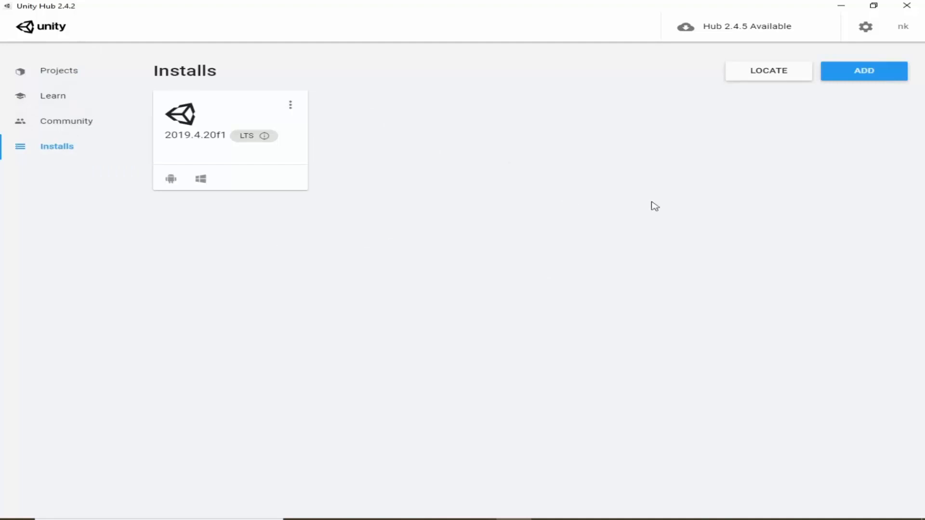
click(866, 73)
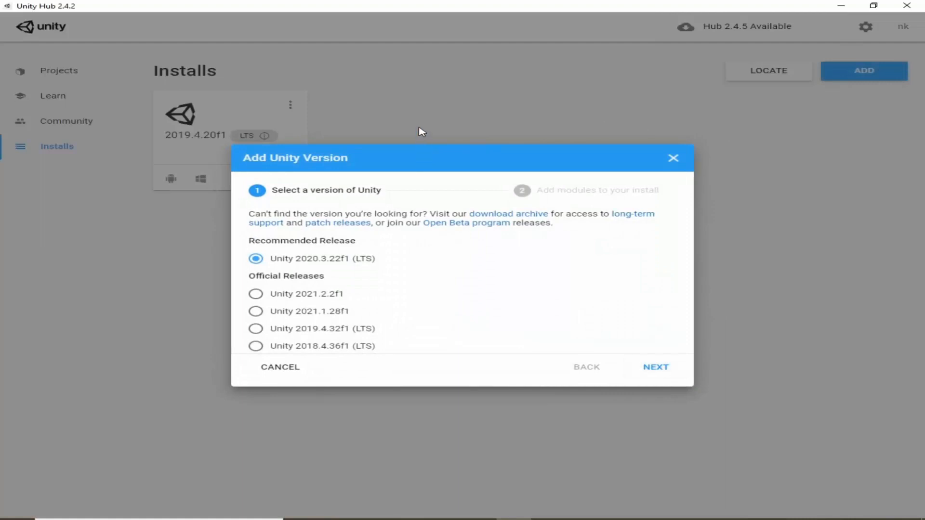
scroll(332, 277, down, 1)
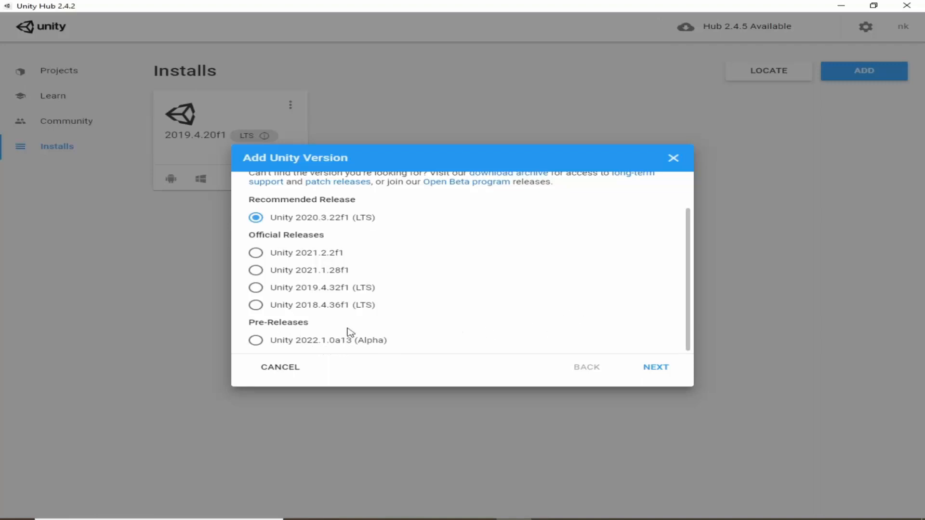
scroll(405, 317, up, 2)
scroll(366, 332, down, 2)
scroll(379, 341, up, 2)
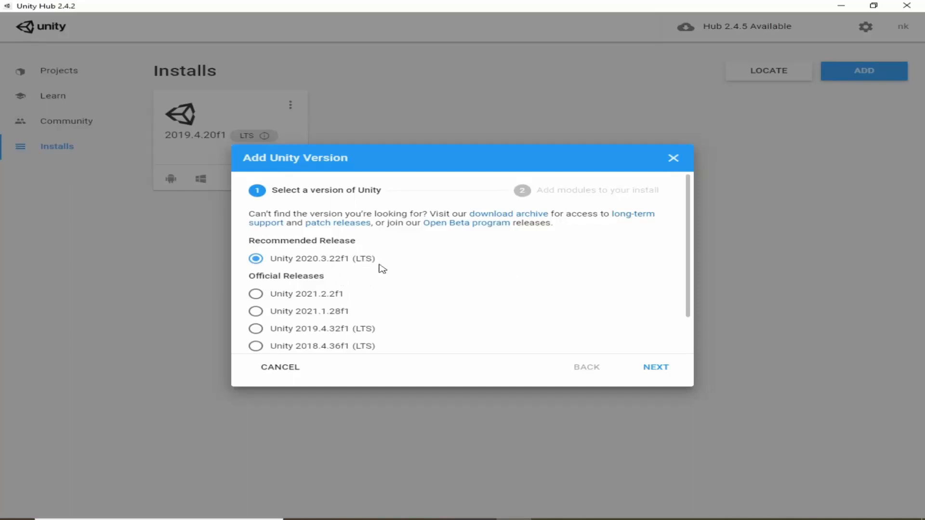
click(669, 370)
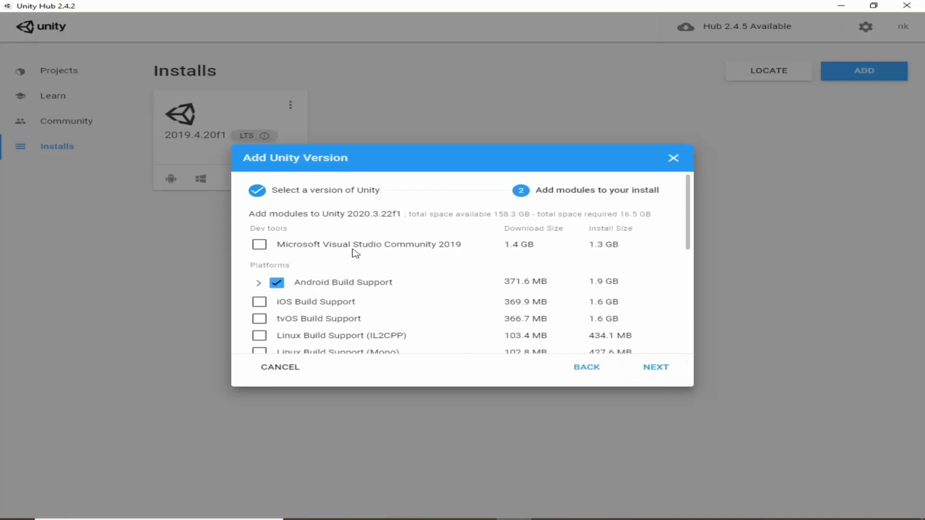
Step: Include Microsoft Visual Studio Community 2019 in the Unity 2020.3.22f1 install and review the other available modules
click(260, 245)
scroll(396, 246, down, 1)
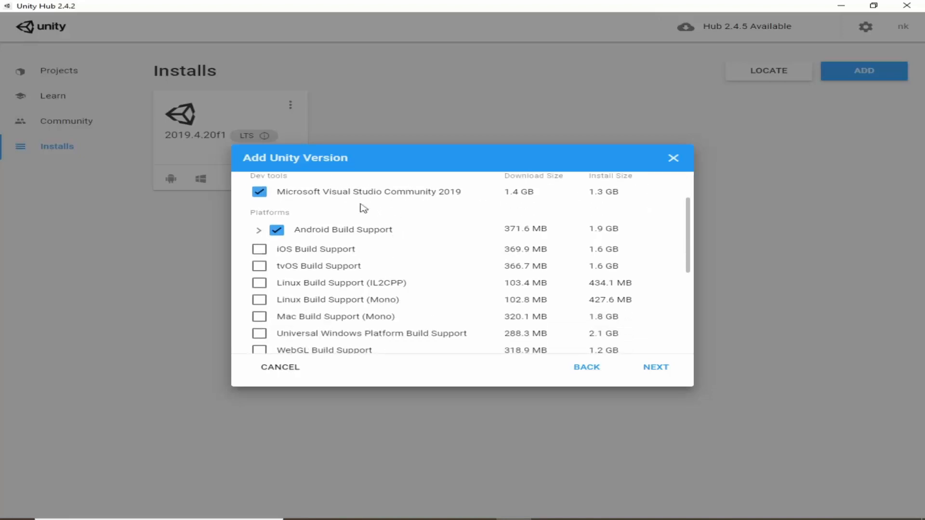
scroll(371, 202, up, 1)
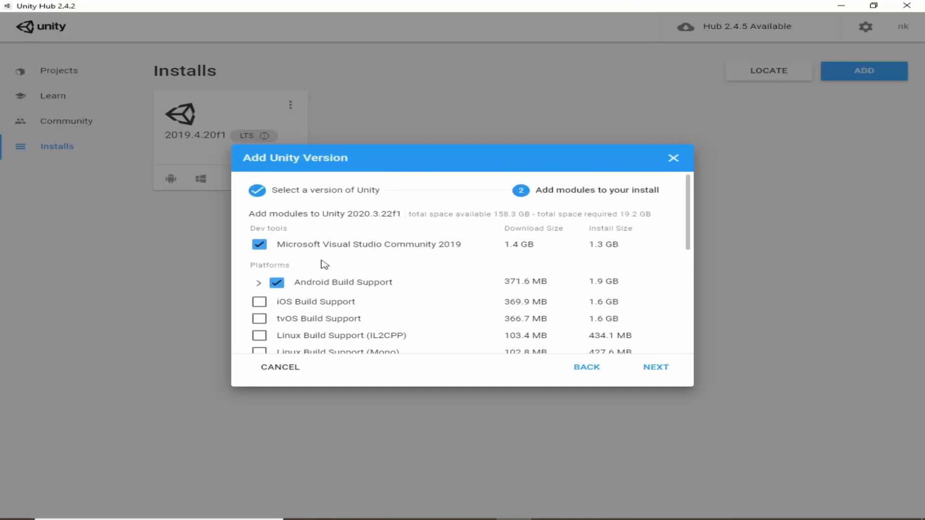
scroll(336, 269, down, 1)
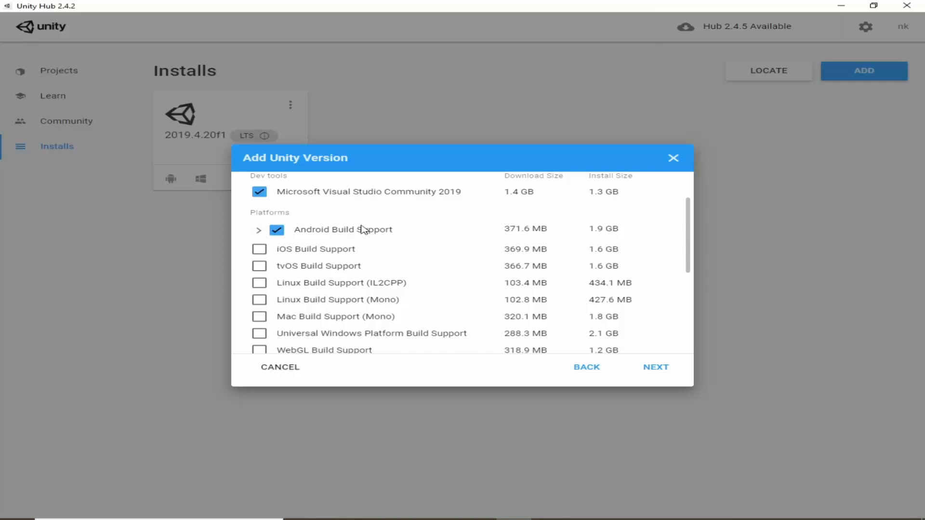
scroll(424, 232, down, 2)
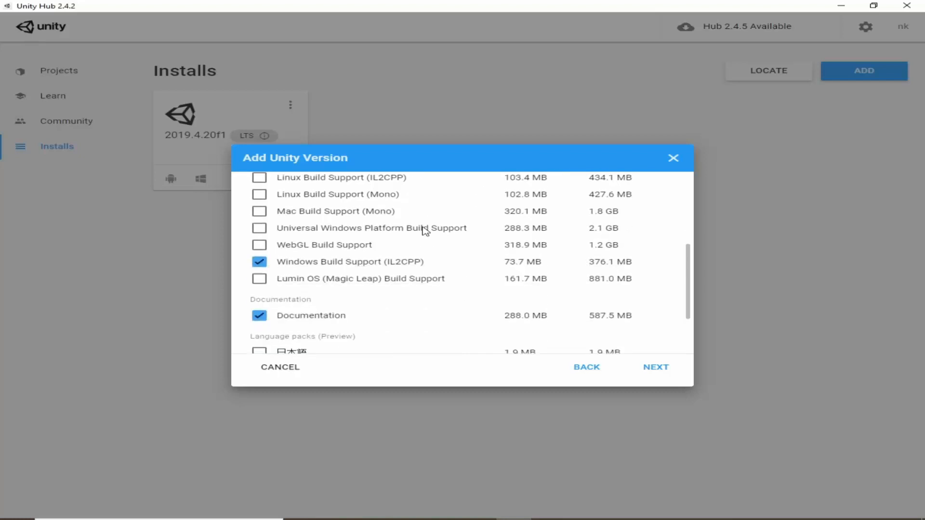
scroll(424, 231, up, 5)
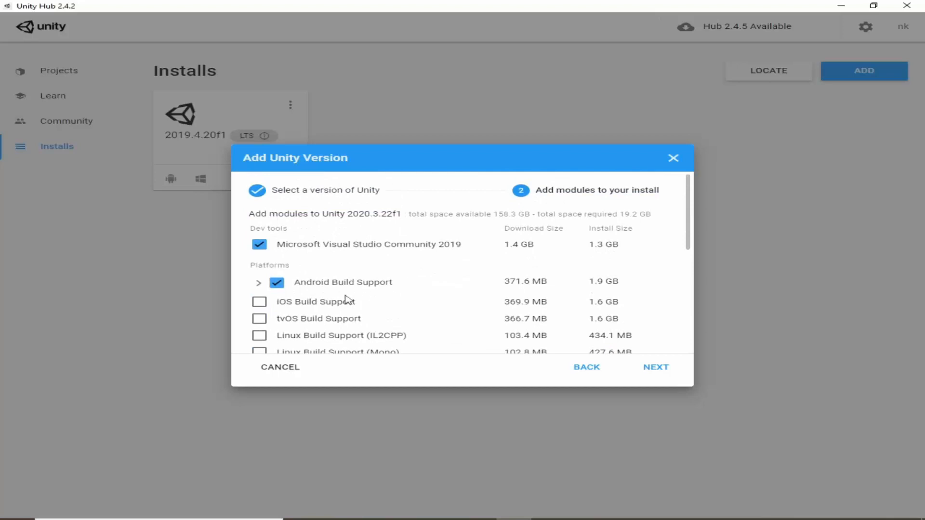
Step: Examine the components included under Android Build Support and the rest of the module list
click(258, 283)
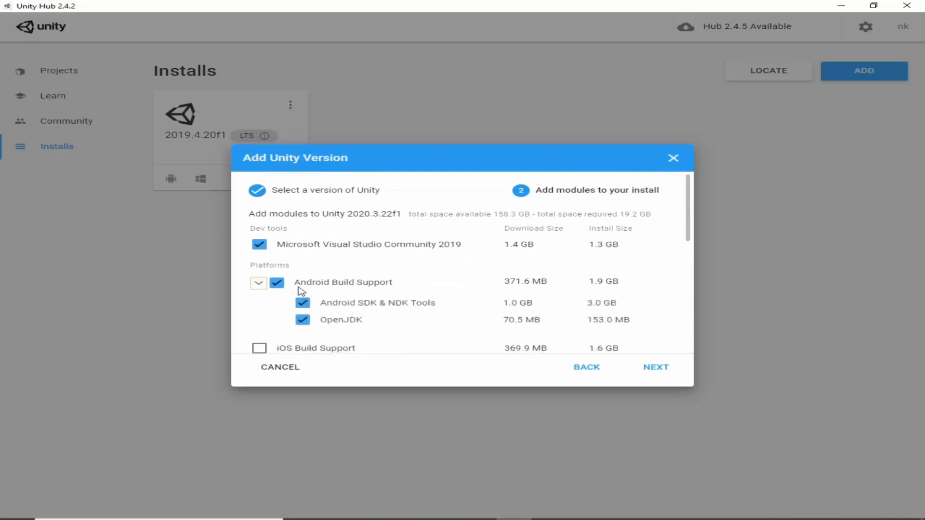
scroll(386, 273, down, 1)
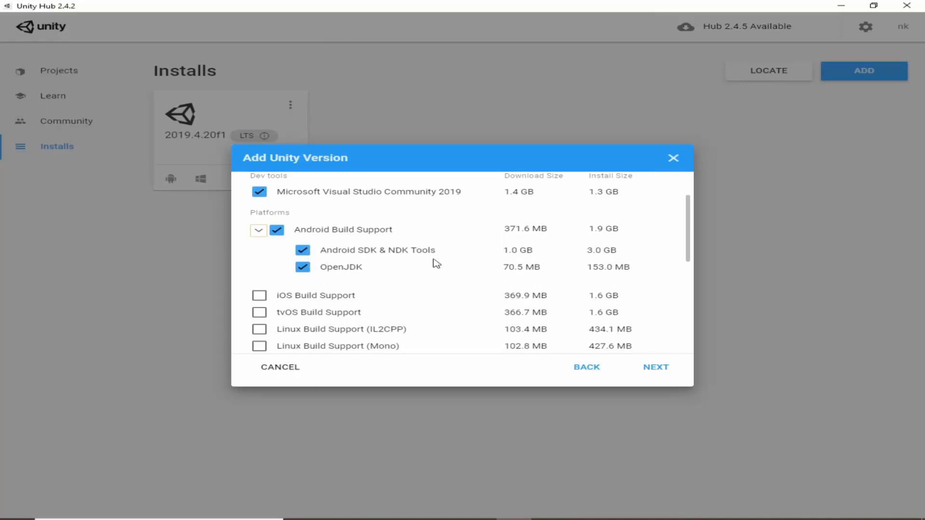
scroll(360, 280, up, 1)
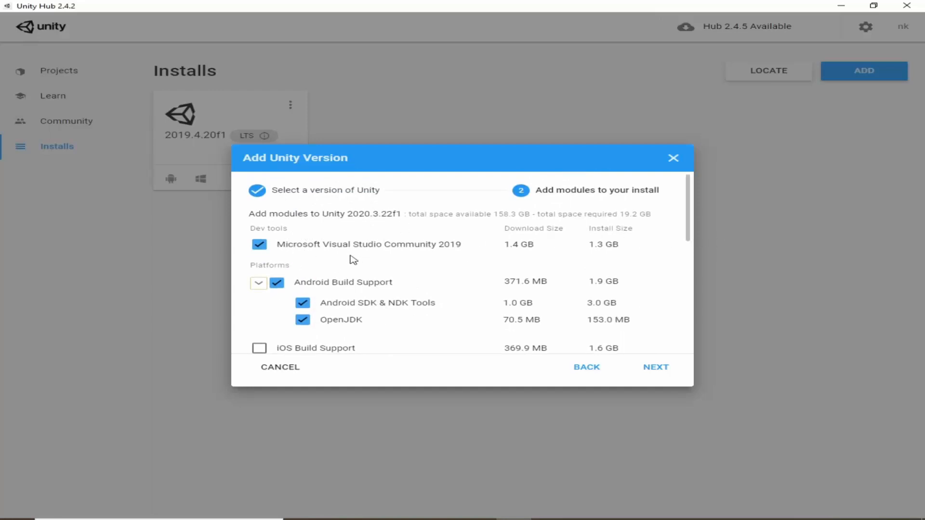
scroll(366, 256, down, 5)
scroll(404, 251, up, 4)
scroll(410, 251, up, 1)
click(263, 284)
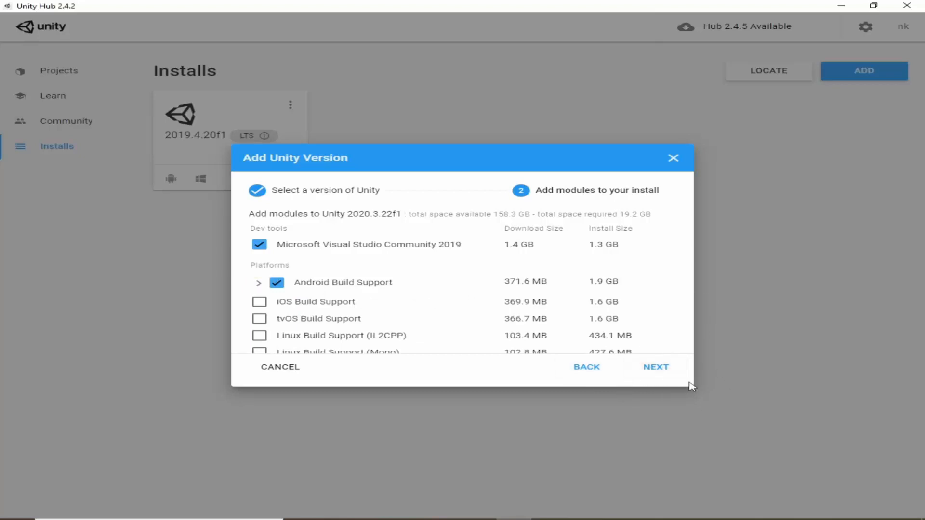
Step: Continue to the Visual Studio 2019 Community license terms, then dismiss them and abandon adding the Unity version
click(647, 368)
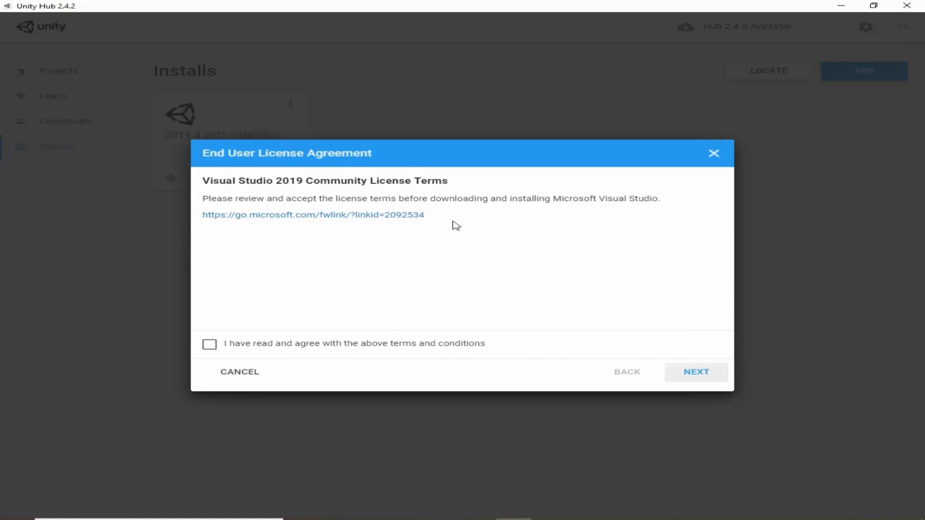
click(263, 351)
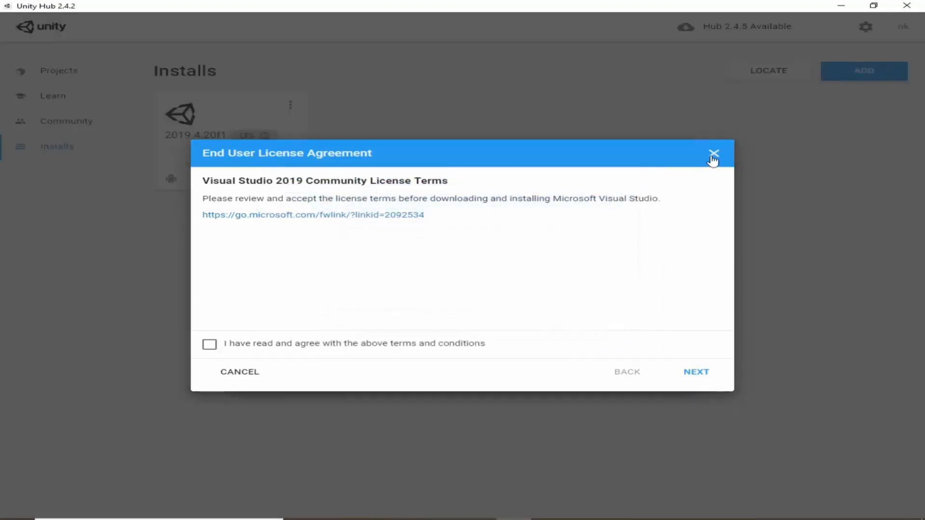
click(714, 153)
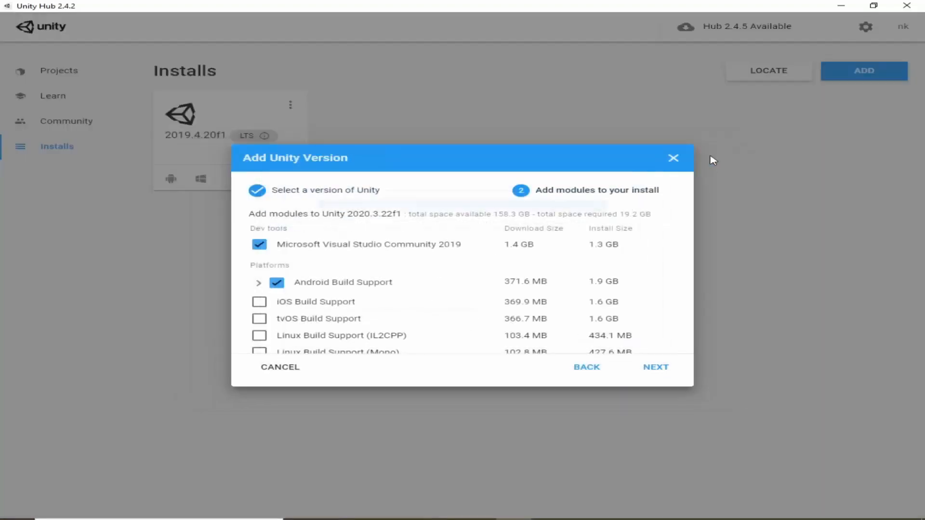
click(672, 158)
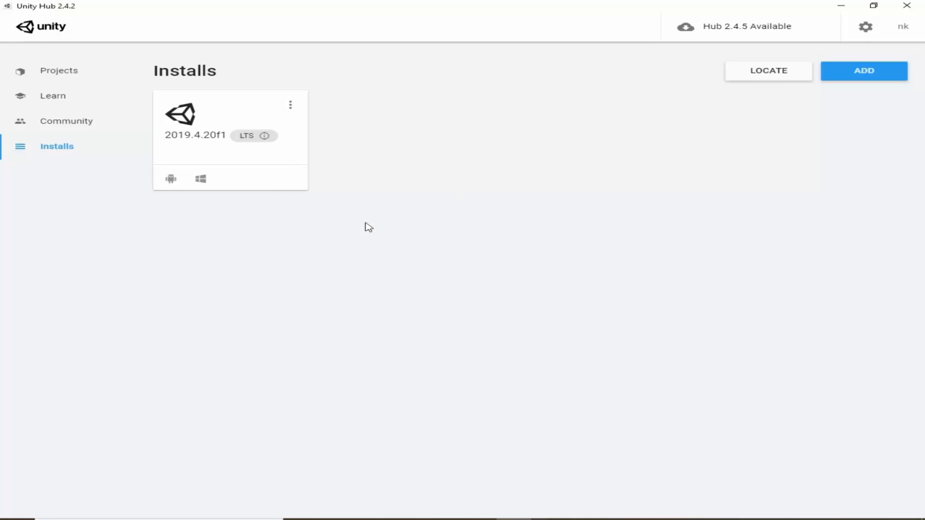
Step: Start a new project from the Projects page, review the available templates and choose the 2D template
click(87, 76)
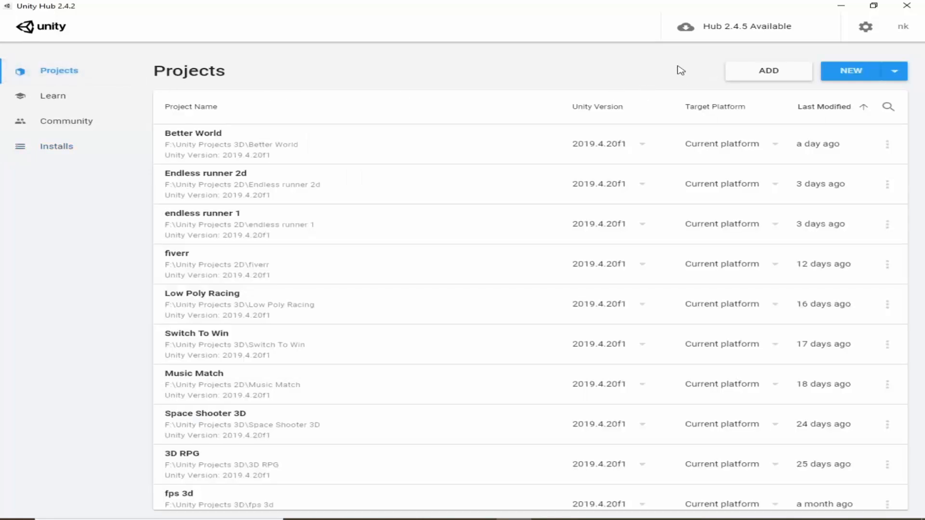
click(850, 73)
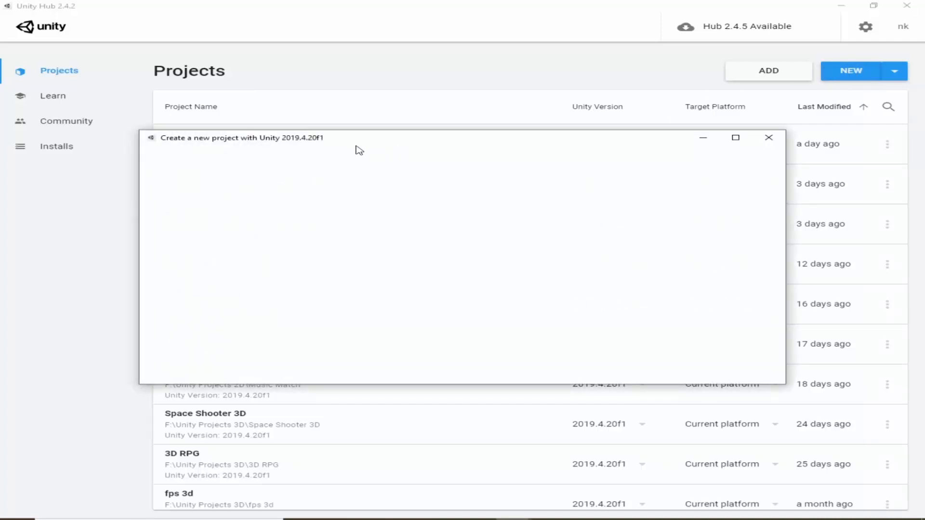
drag(340, 142, 316, 159)
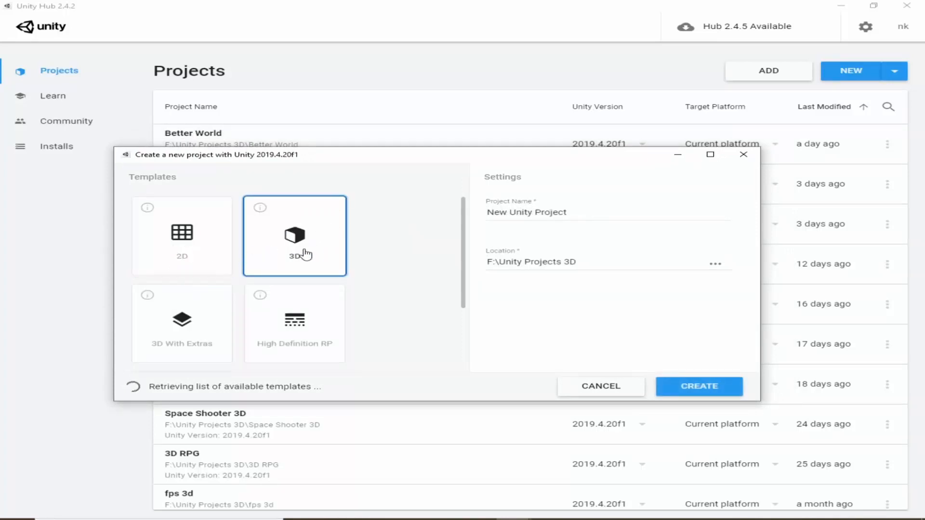
scroll(384, 301, down, 2)
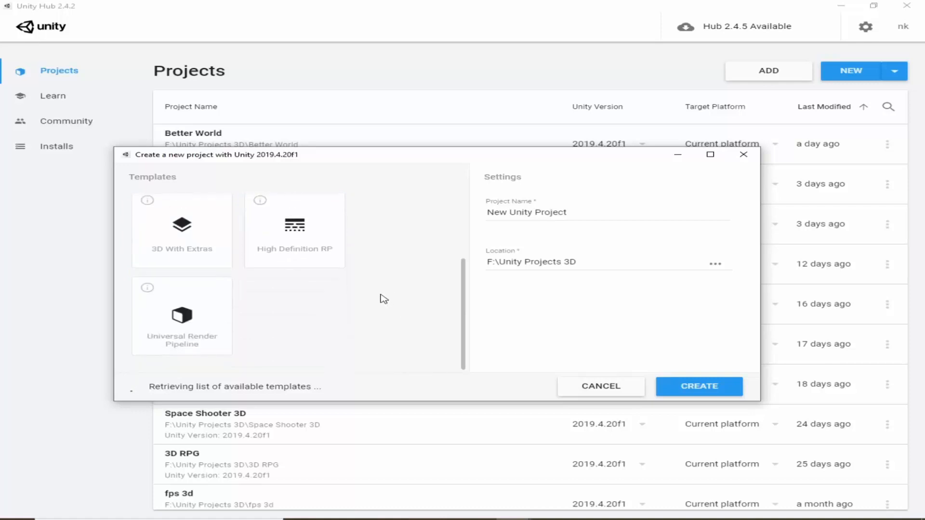
scroll(299, 313, up, 1)
scroll(346, 340, down, 1)
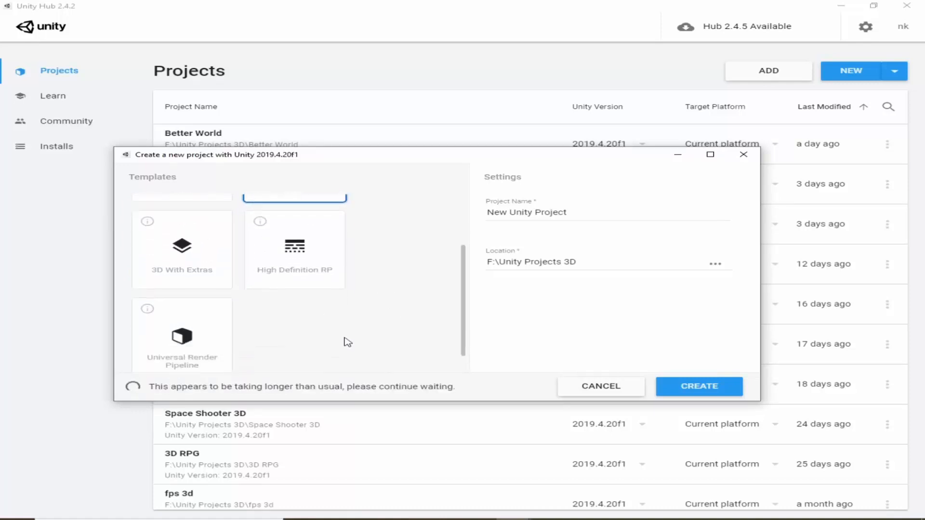
scroll(381, 315, up, 3)
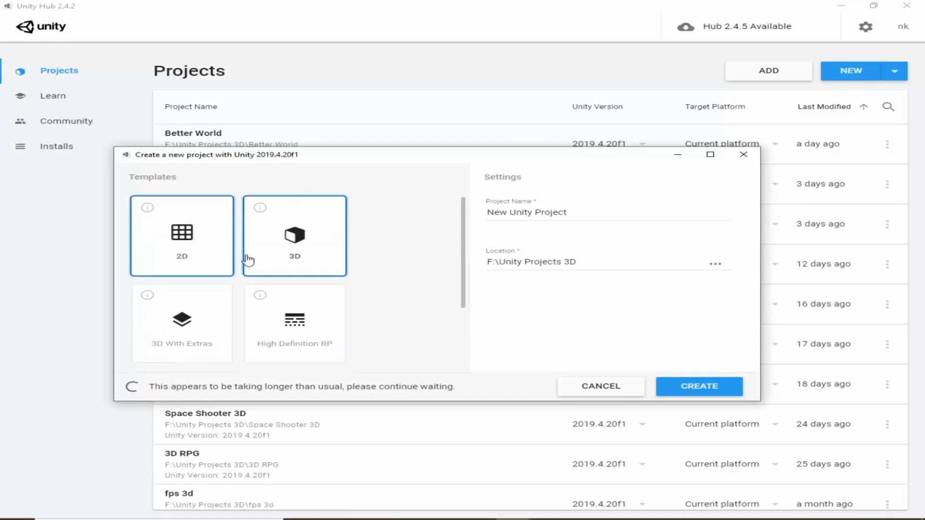
click(224, 268)
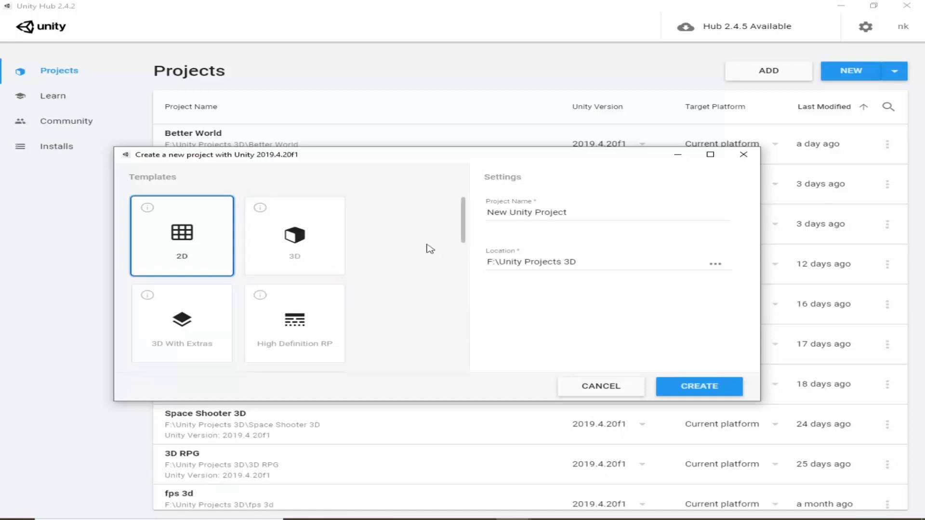
Step: Replace the default name of the new project with "Endless Runn"
drag(572, 214, 472, 214)
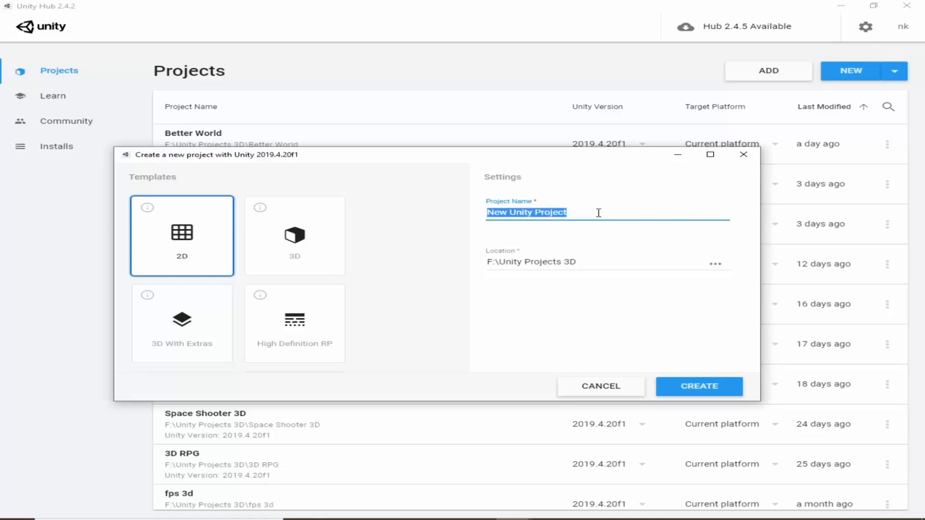
text(Endless)
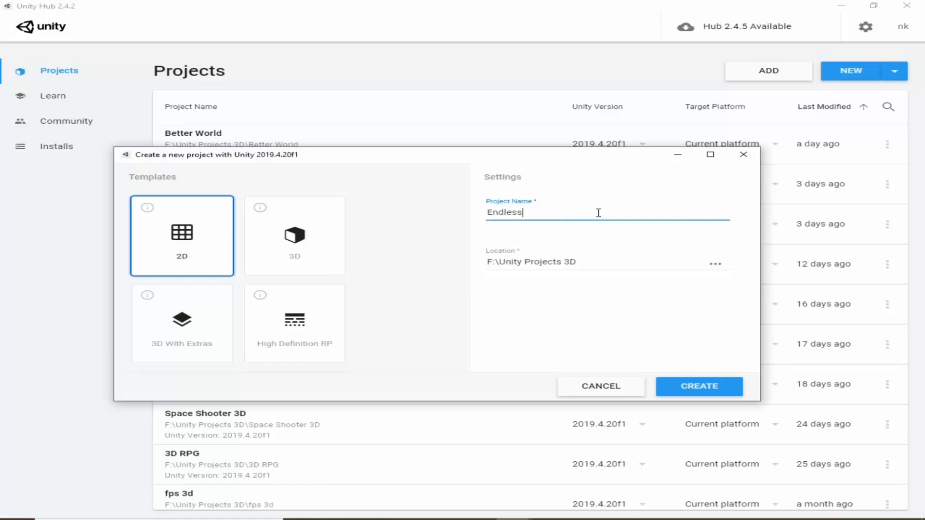
text( Runn)
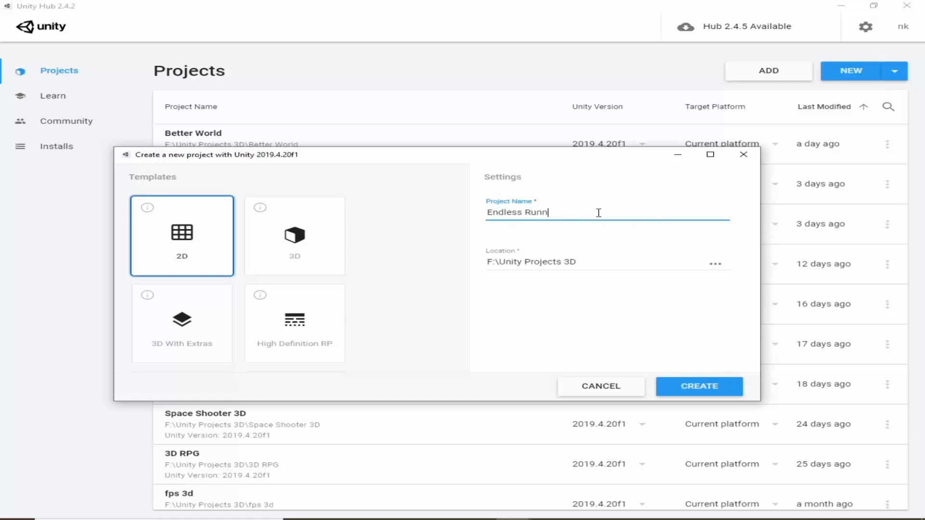